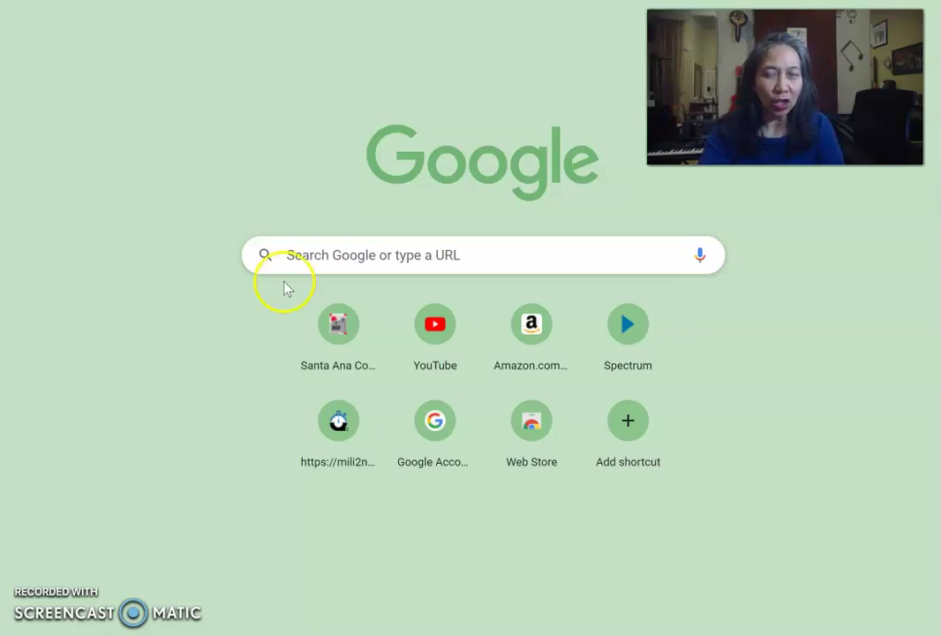
Search Google for 'sac active adults'
click(322, 254)
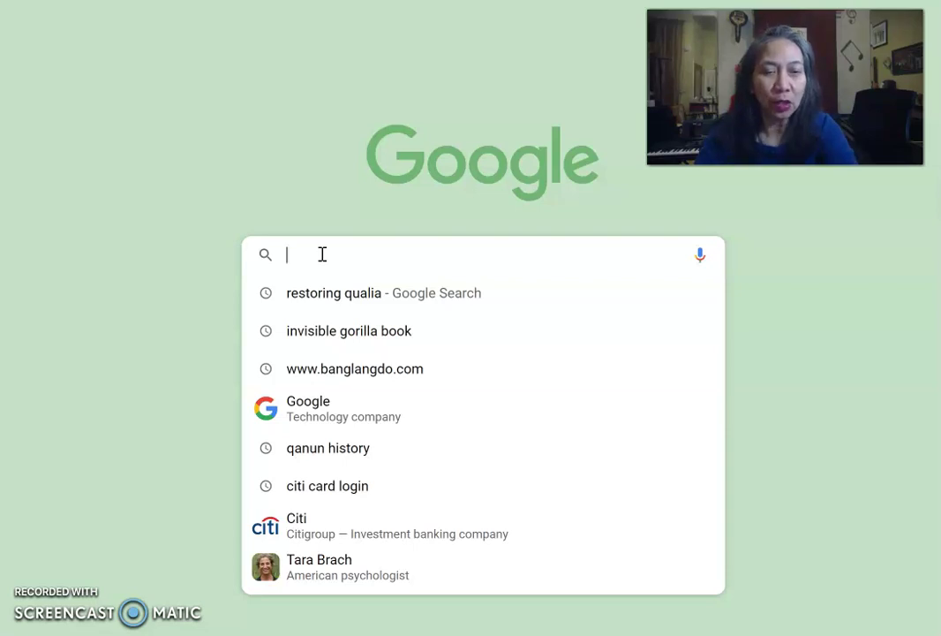
text(sac)
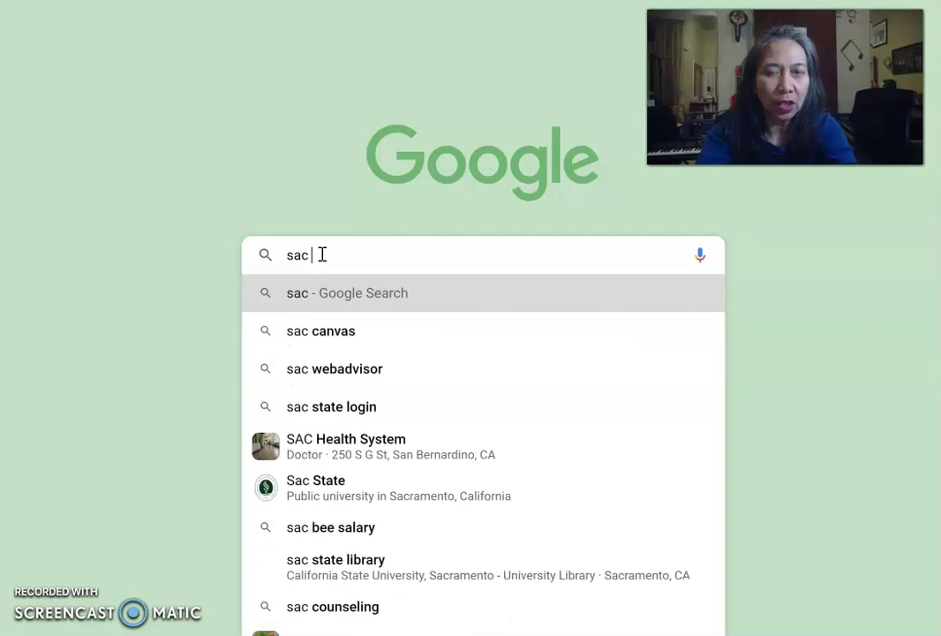
text( a)
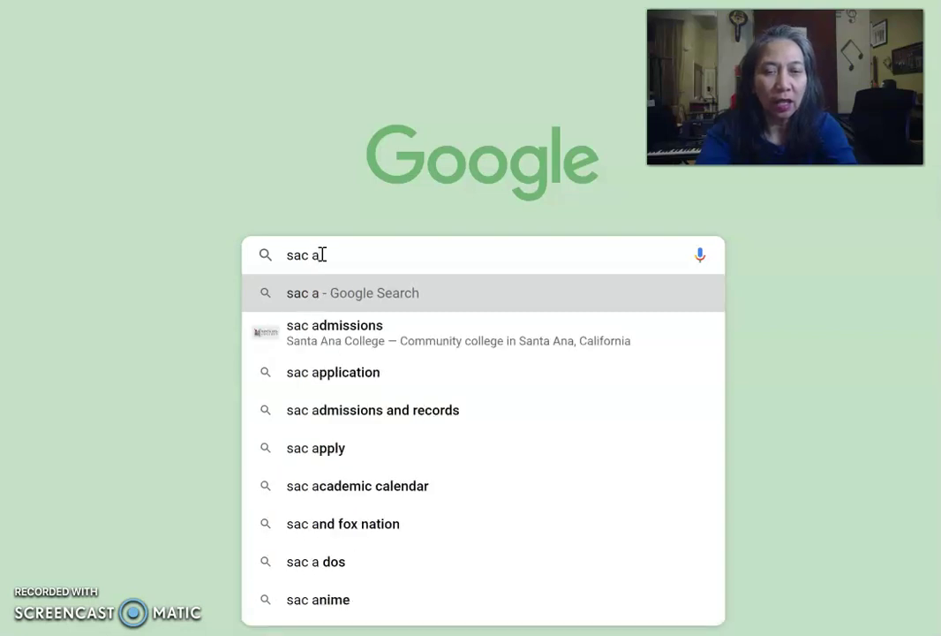
text(ctive)
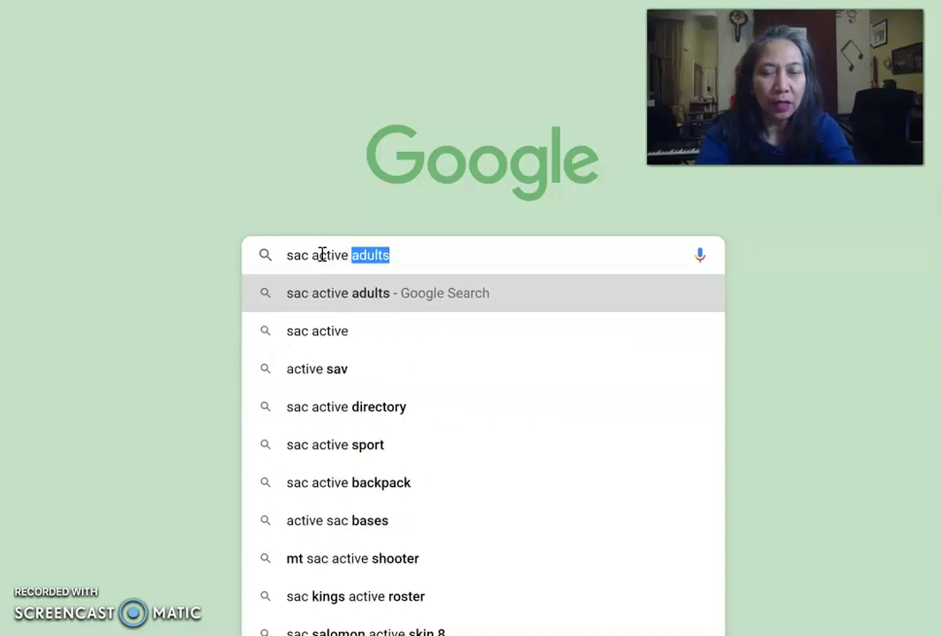
text( adults)
key(Return)
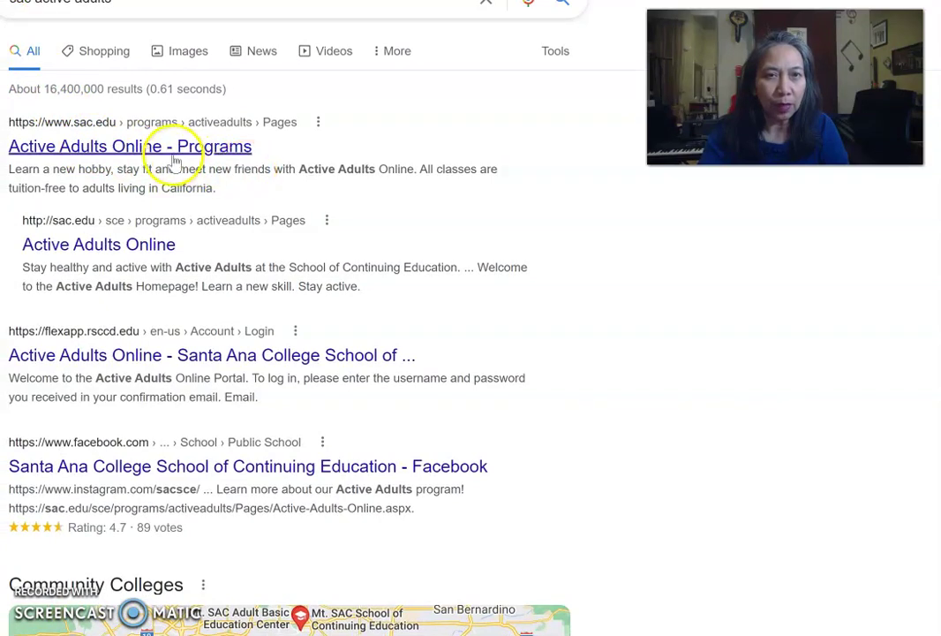
Open the Active Adults Online - Programs page and go to View Classes & Register
click(92, 148)
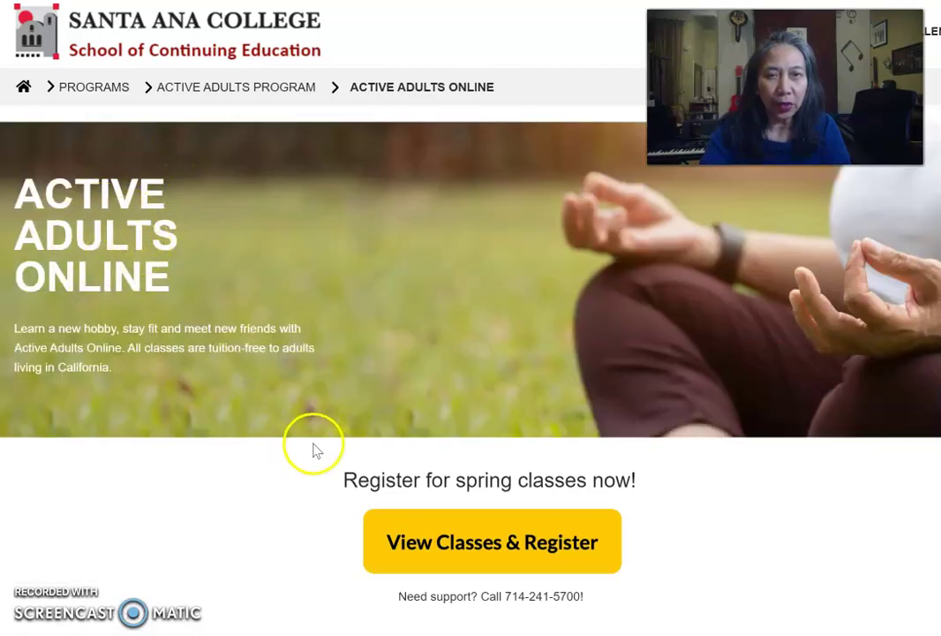
click(474, 542)
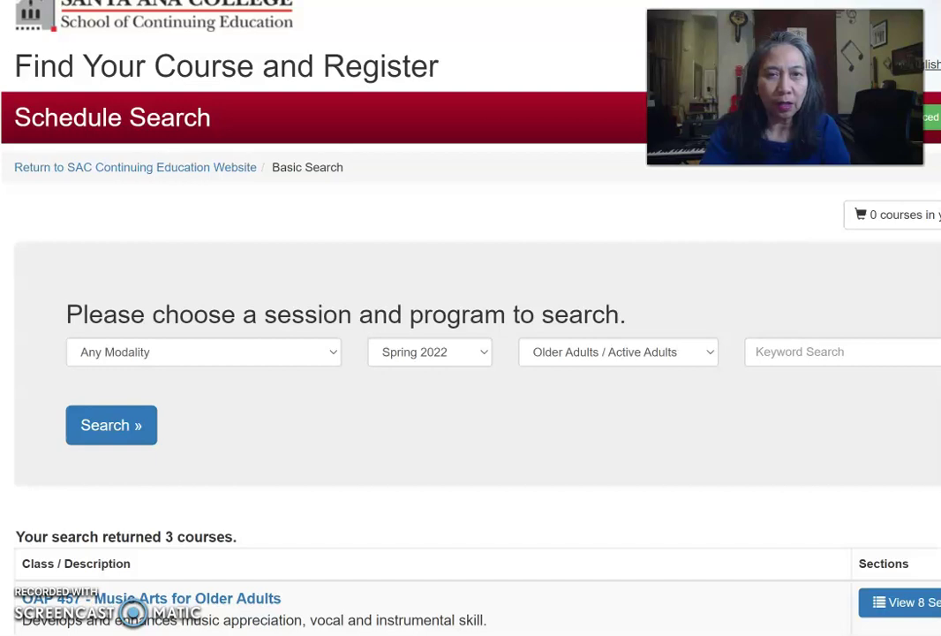
mouse_move(456, 315)
mouse_down()
mouse_move(415, 318)
mouse_move(343, 365)
mouse_move(397, 415)
mouse_move(490, 386)
mouse_move(481, 338)
mouse_up()
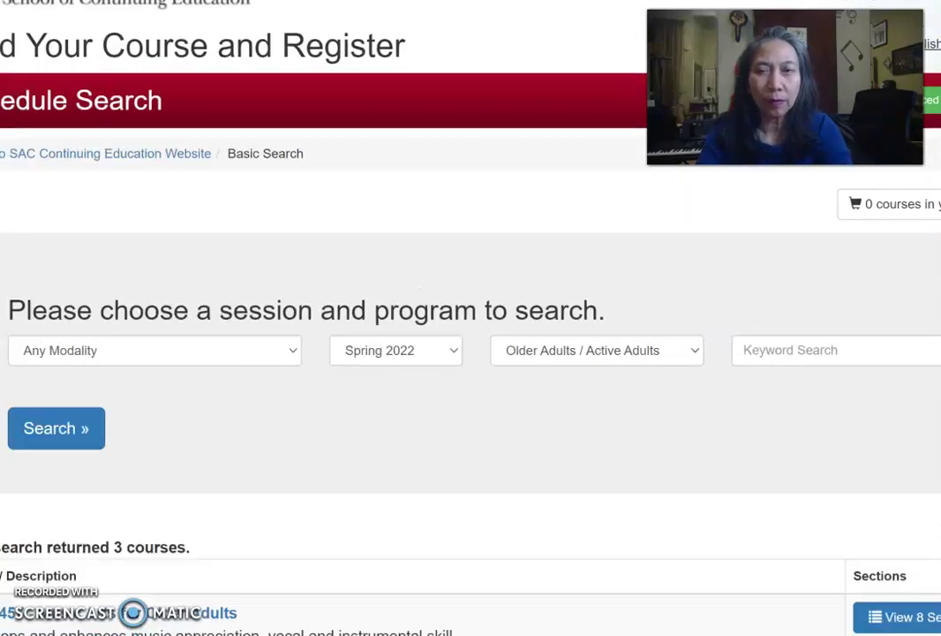
Search the Spring 2022 courses for 'music' and view the 8 Music Arts for Older Adults sections
click(761, 351)
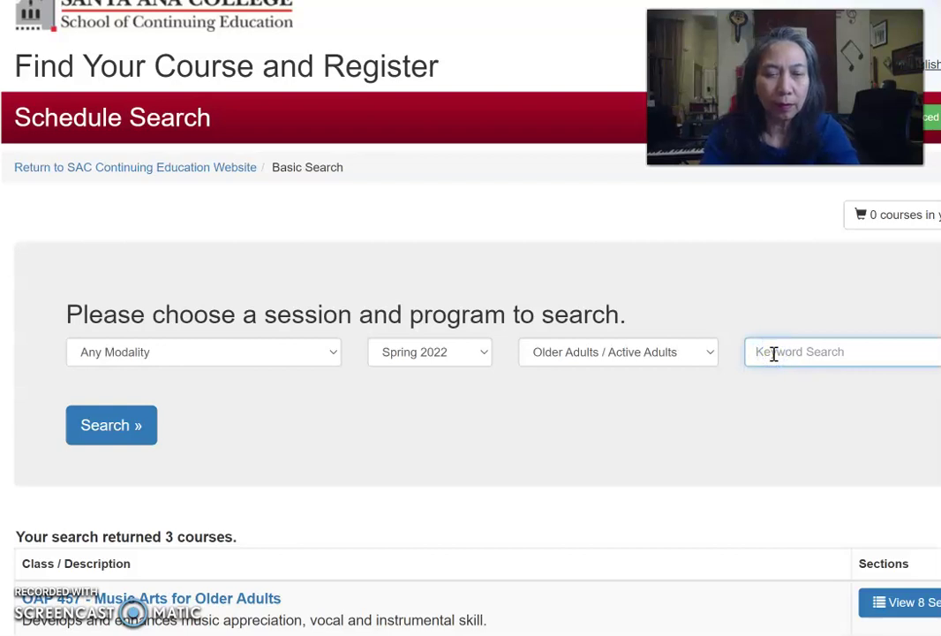
text(music)
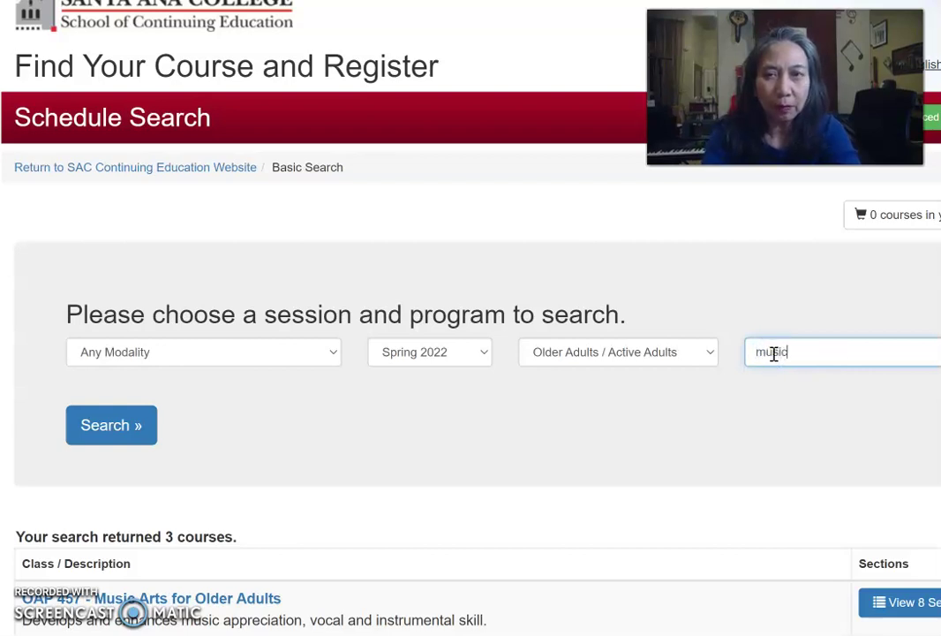
click(131, 421)
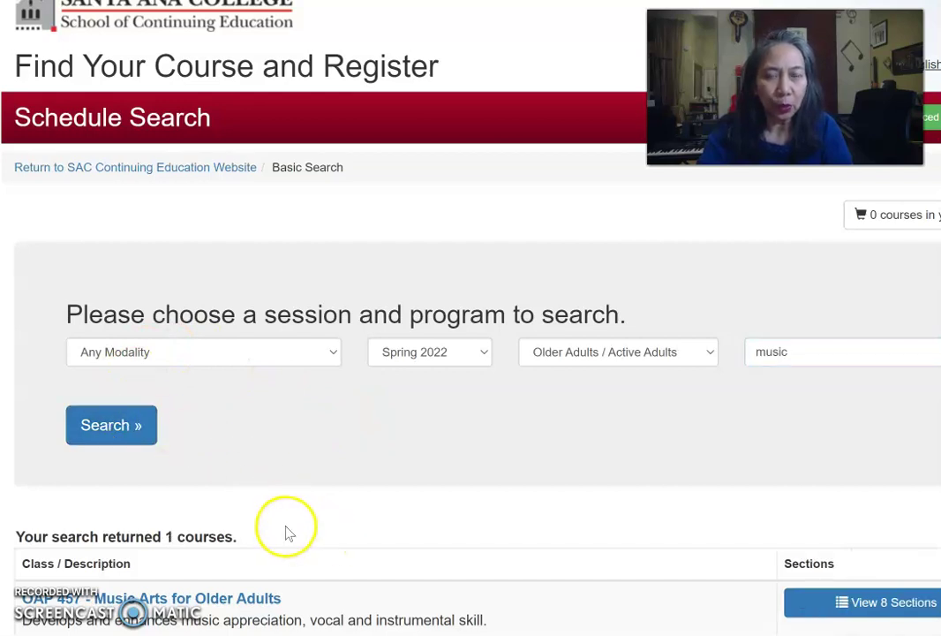
scroll(287, 532, down, 1)
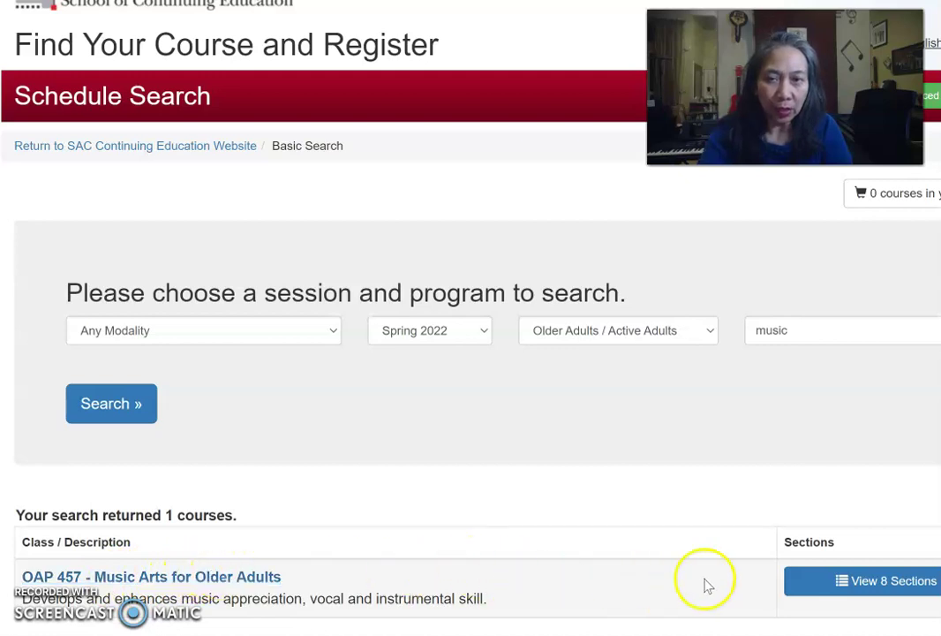
click(875, 584)
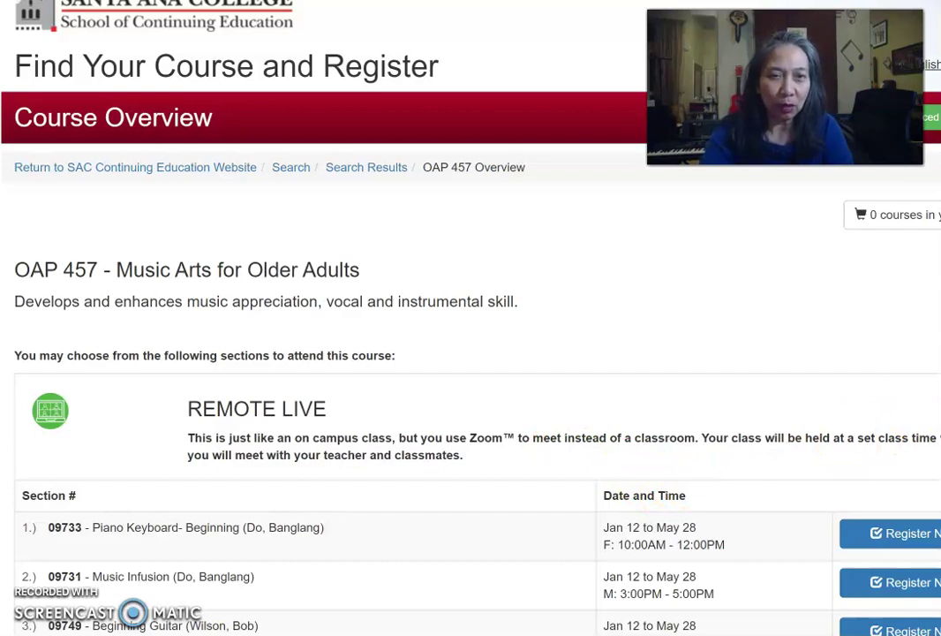
Scroll the OAP 457 overview to review all eight Remote Live sections
scroll(470, 353, down, 1)
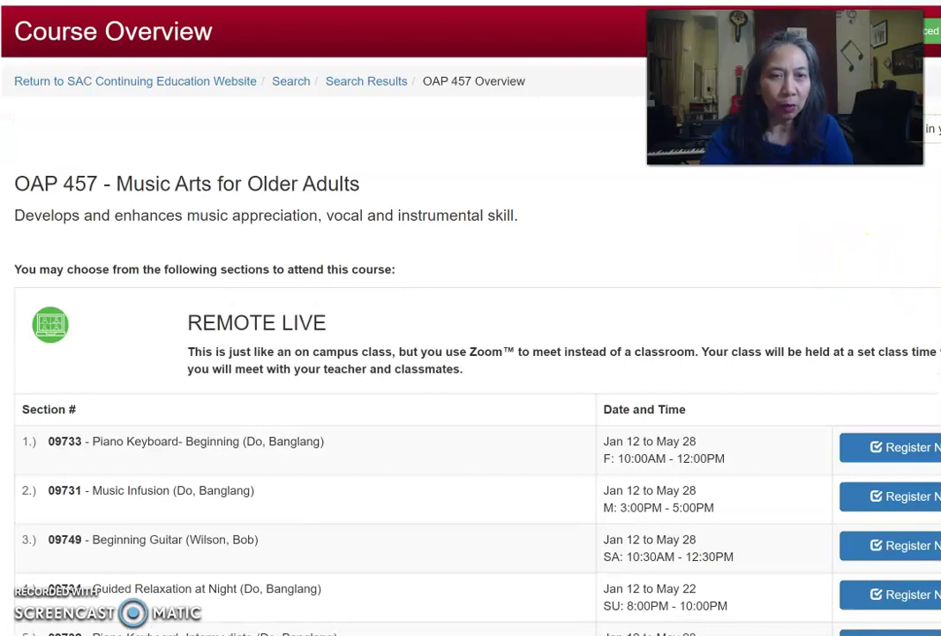
scroll(470, 353, down, 3)
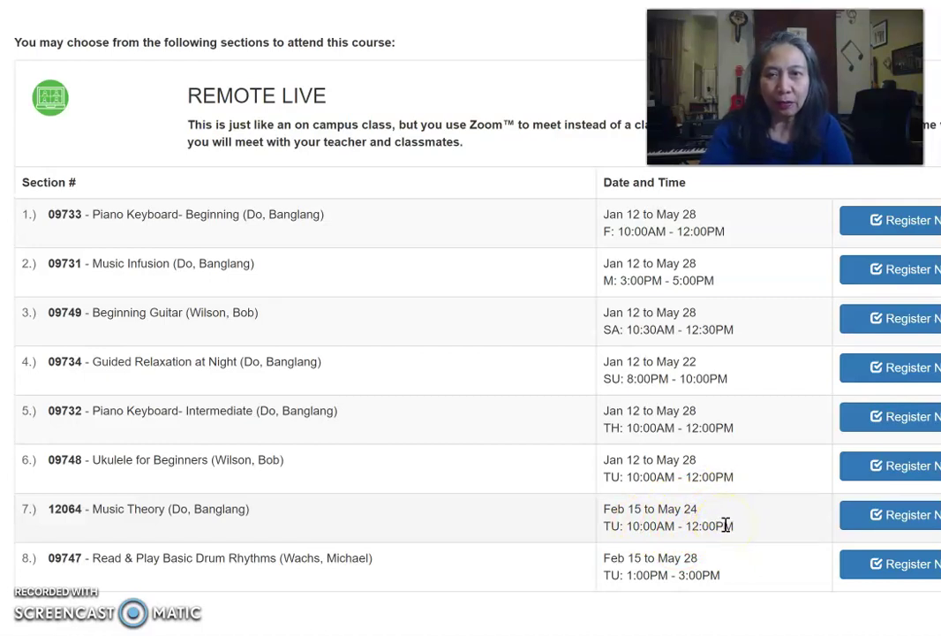
Register for Music Theory section 12064, then return to Schedule Search with Add a Course
click(889, 516)
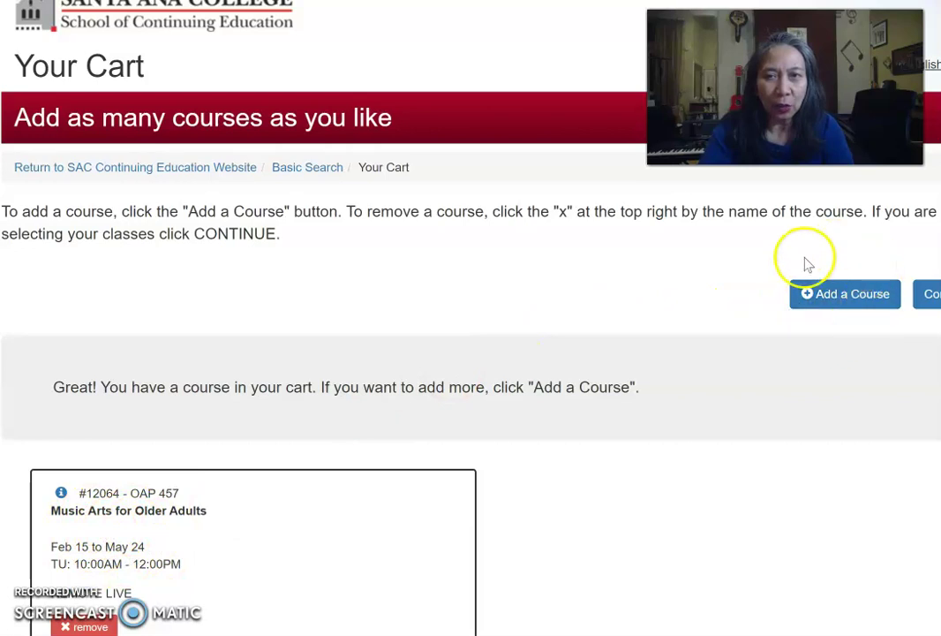
click(841, 300)
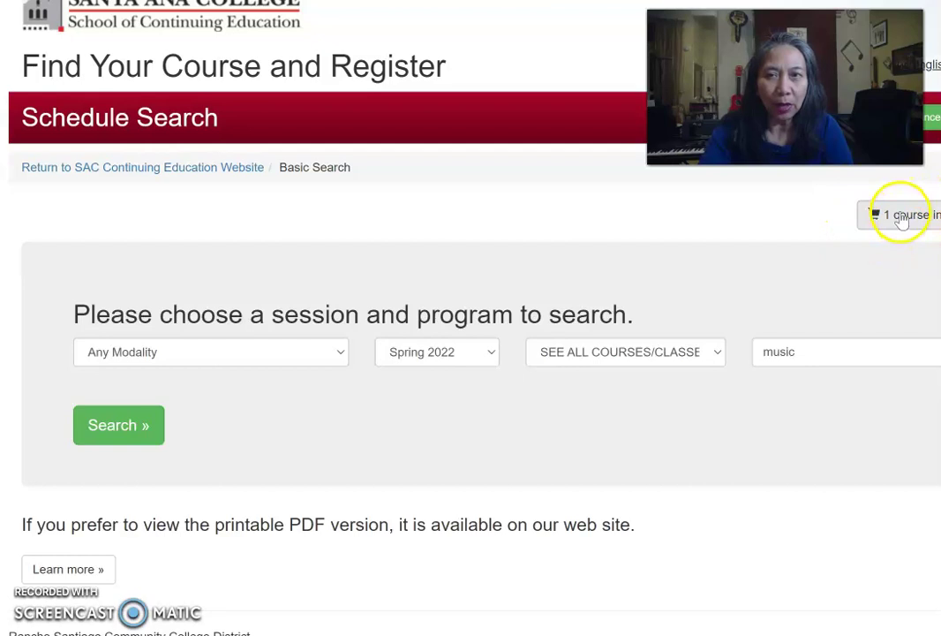
Review the one-course cart and continue to the Older Adults registration form
click(899, 215)
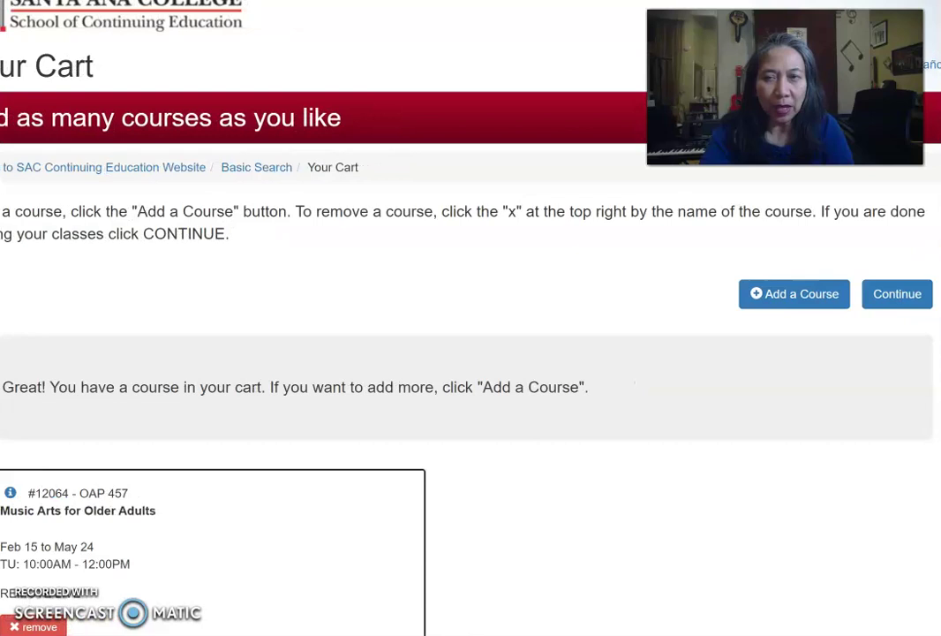
click(901, 296)
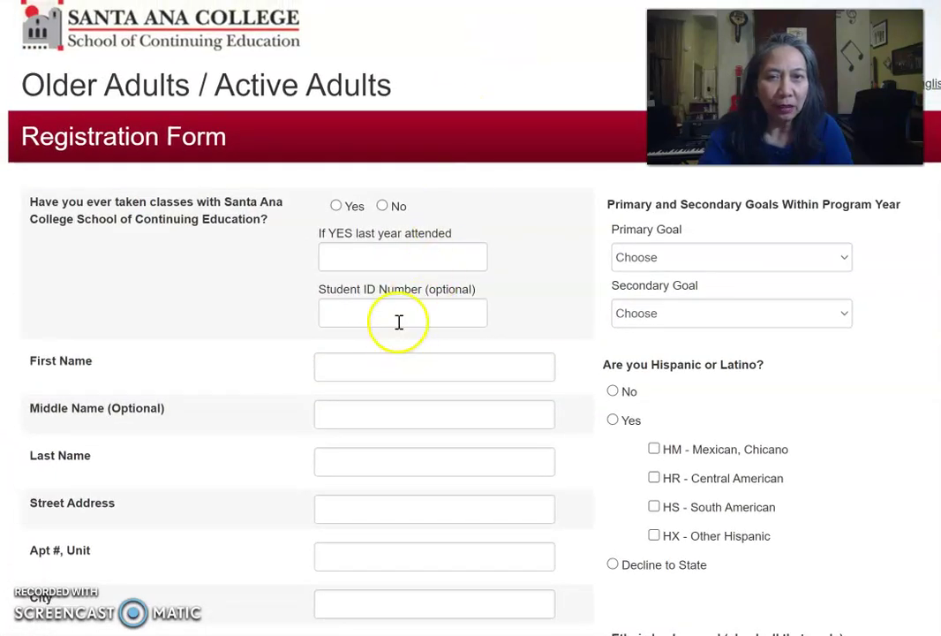
Enter and erase a trial Student ID, then open and close the Primary Goal list
click(399, 313)
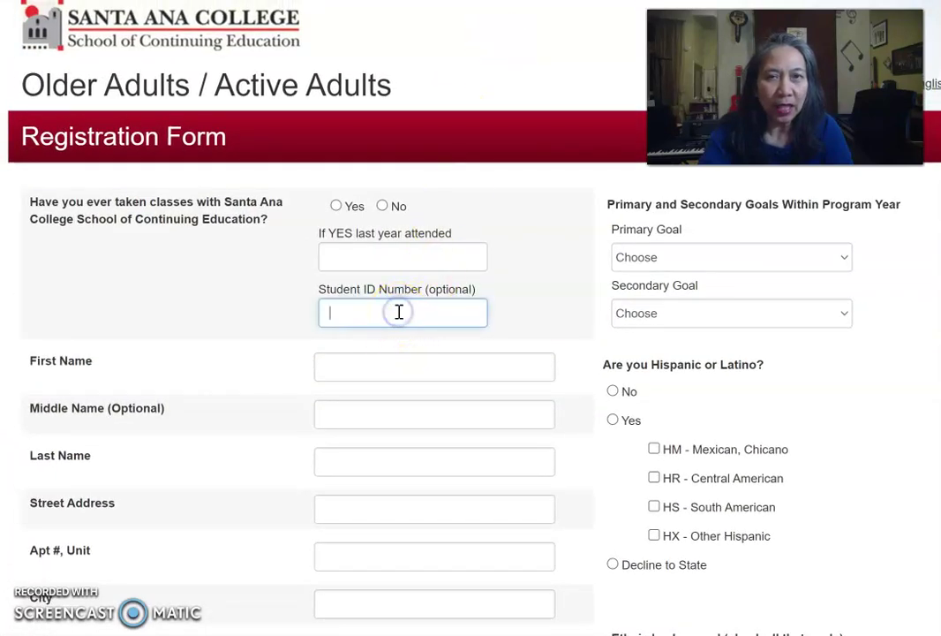
text(76778)
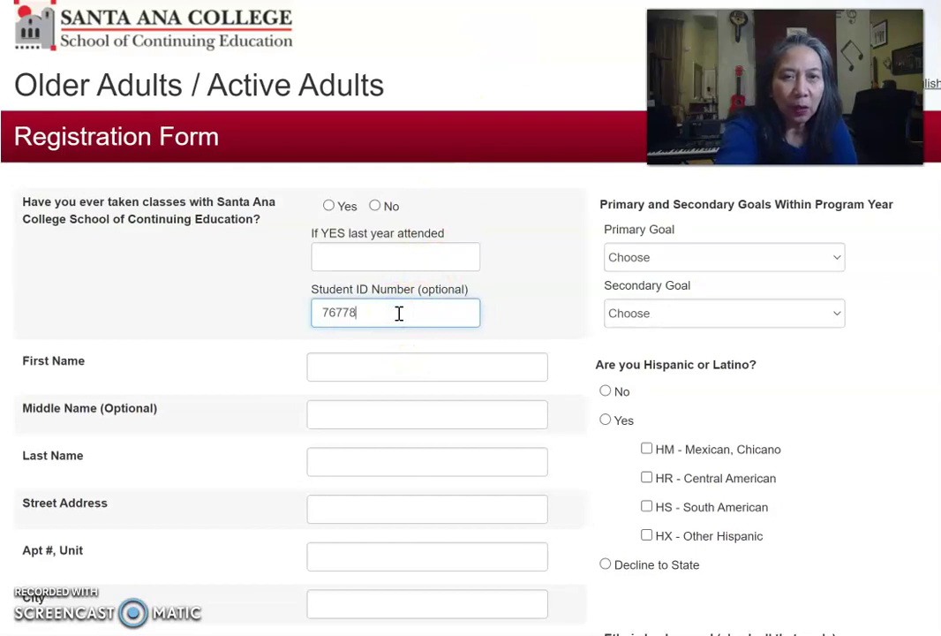
key(BackSpace)
key(BackSpace)
key(BackSpace)
key(BackSpace)
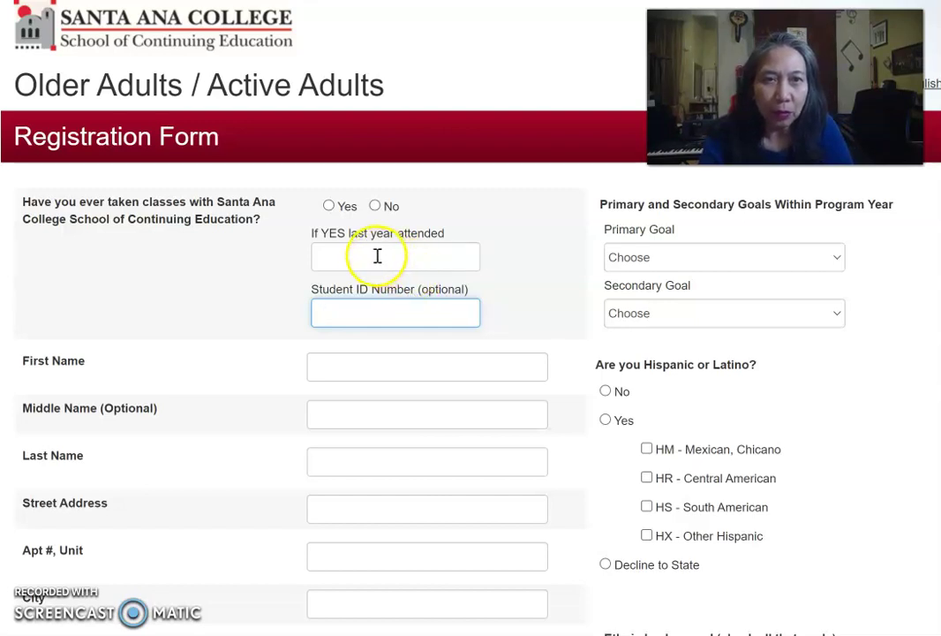
click(837, 259)
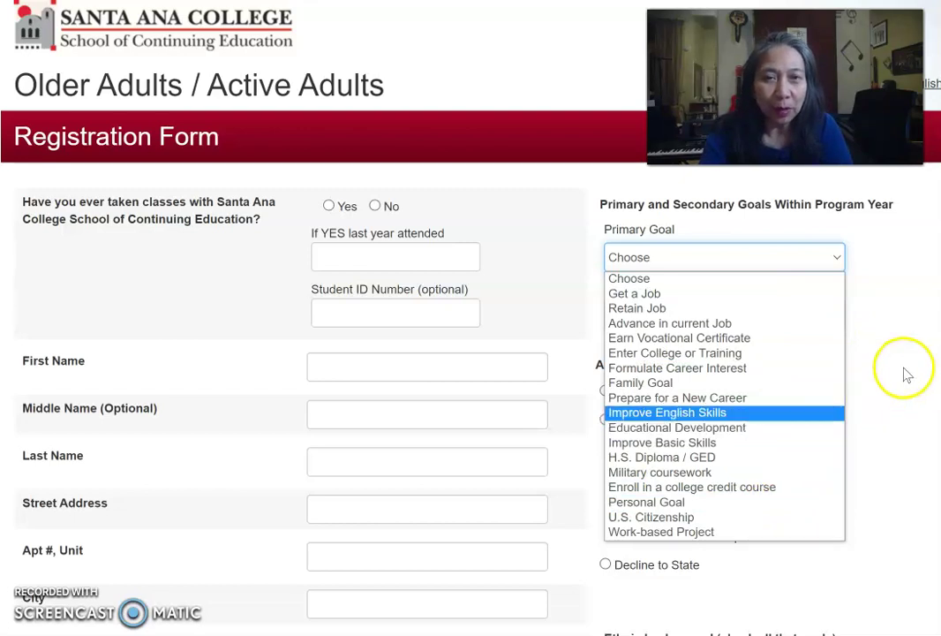
click(386, 368)
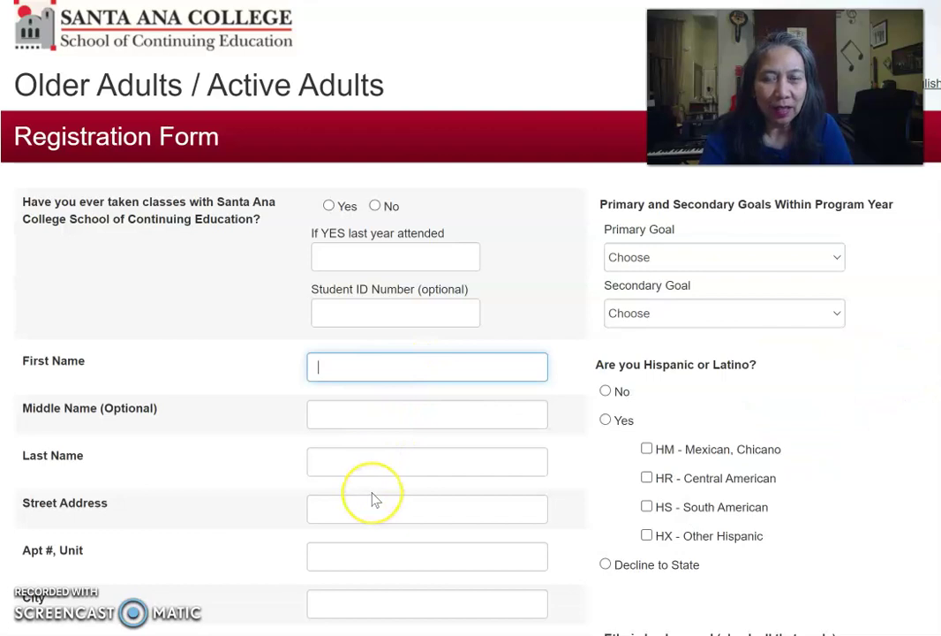
Tick the reCAPTCHA 'I'm not a robot' box lower on the form
scroll(372, 498, down, 6)
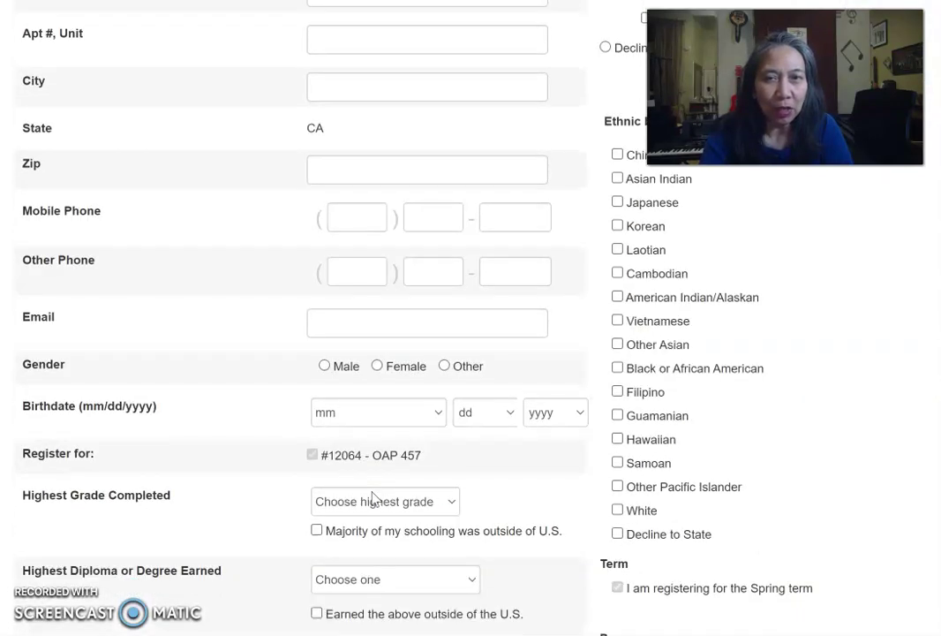
scroll(372, 499, down, 2)
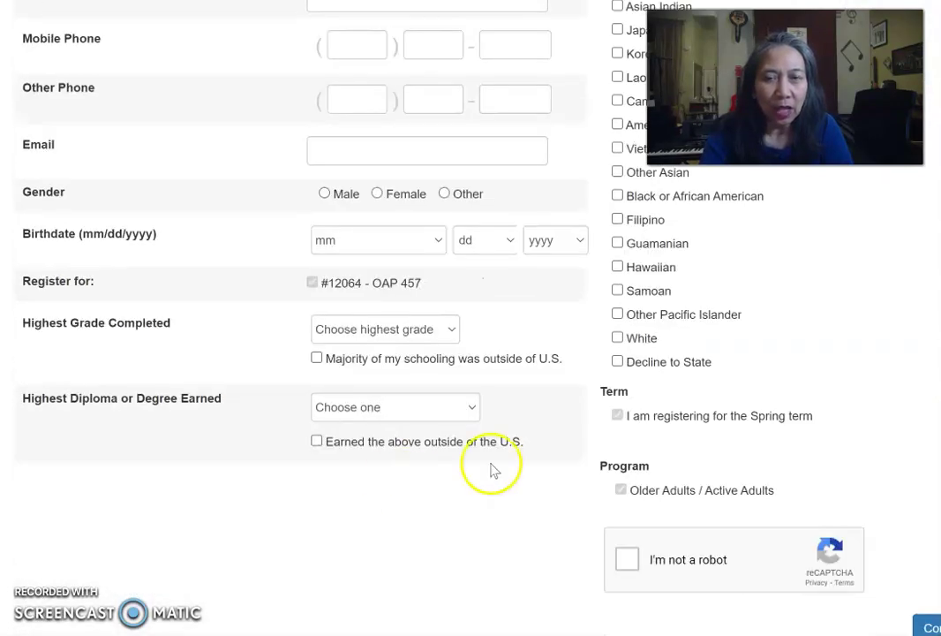
click(628, 559)
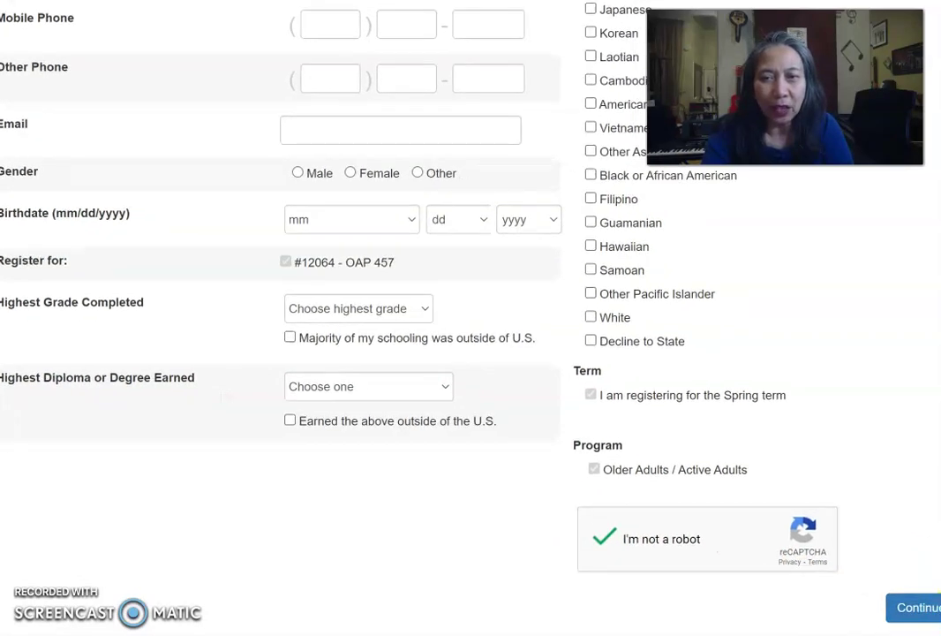
Submit the blank form to show the required-field errors, then scroll down to Email
click(900, 605)
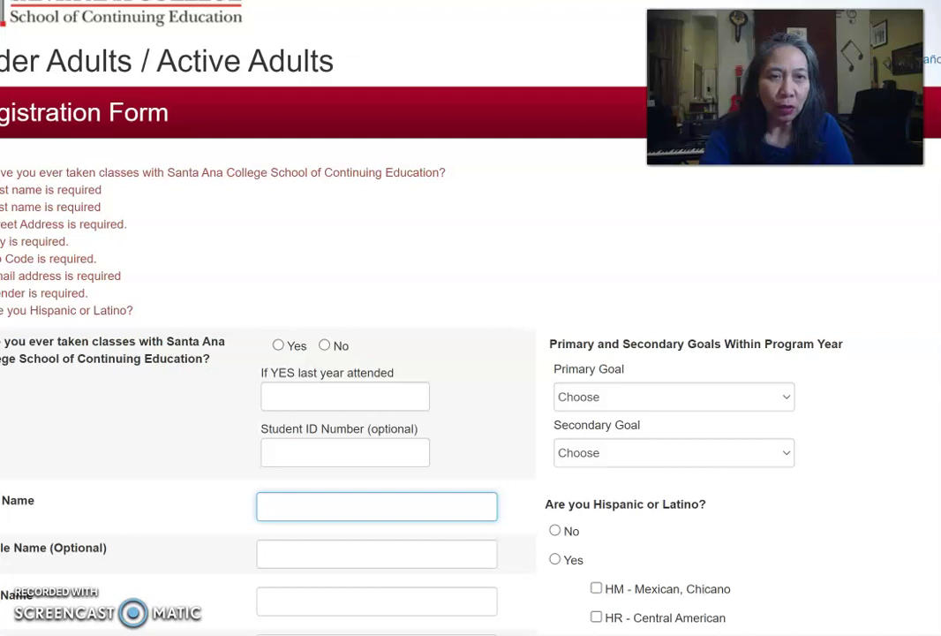
scroll(108, 391, down, 1)
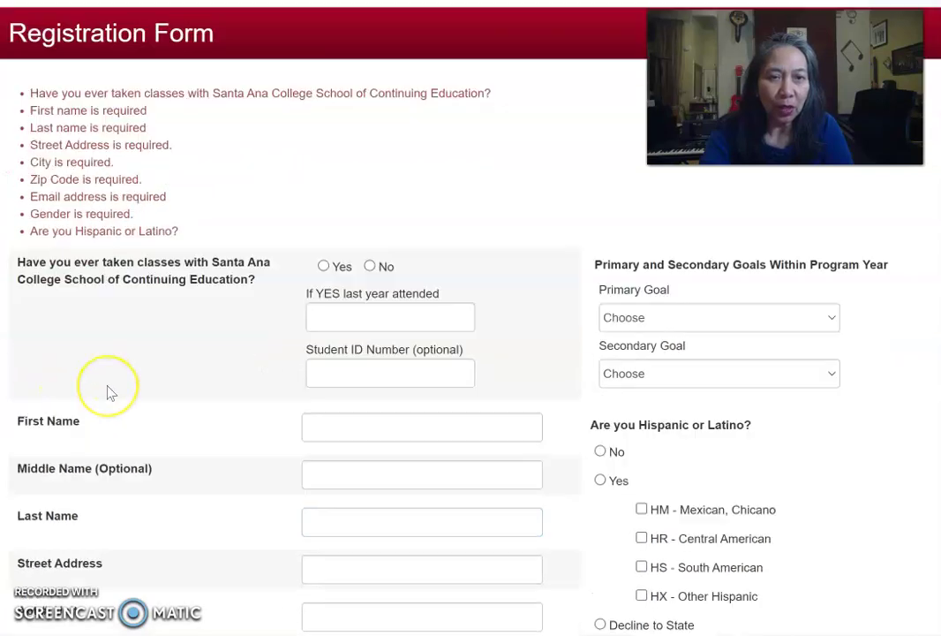
scroll(107, 391, down, 2)
scroll(108, 392, down, 3)
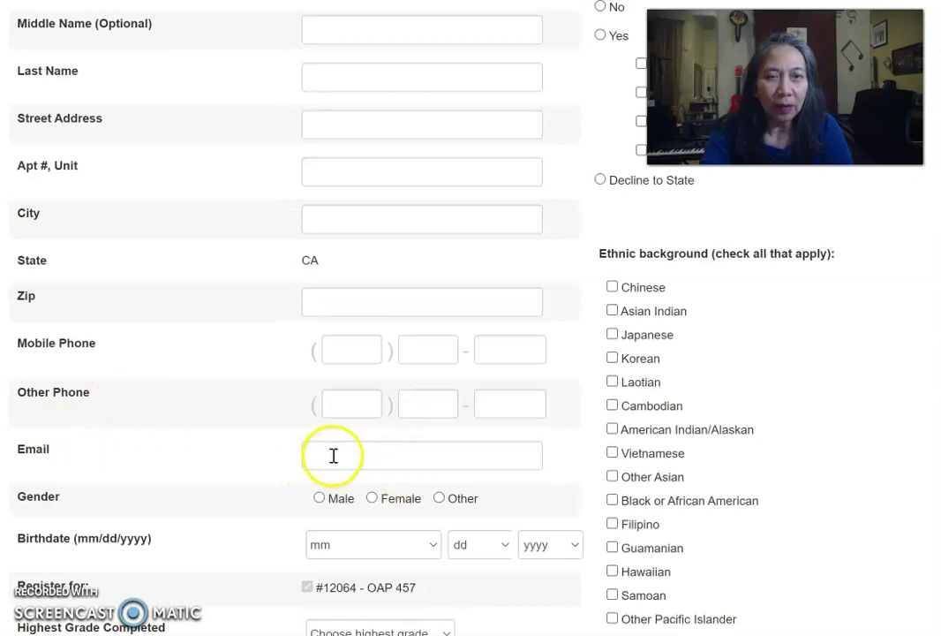
Clear the test text from the Email field and enter the student's college e-mail address
click(333, 455)
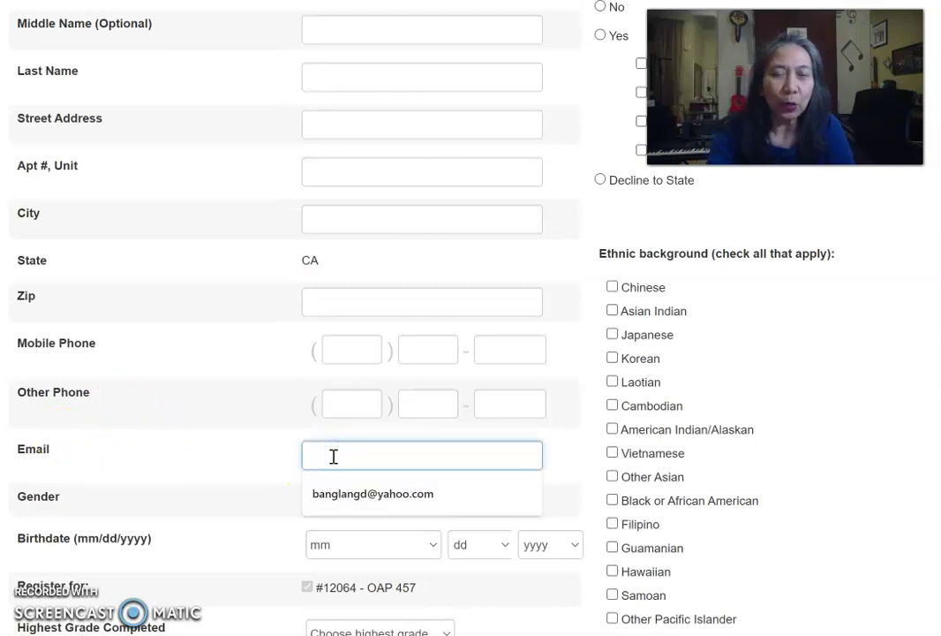
text(uythjyrdry)
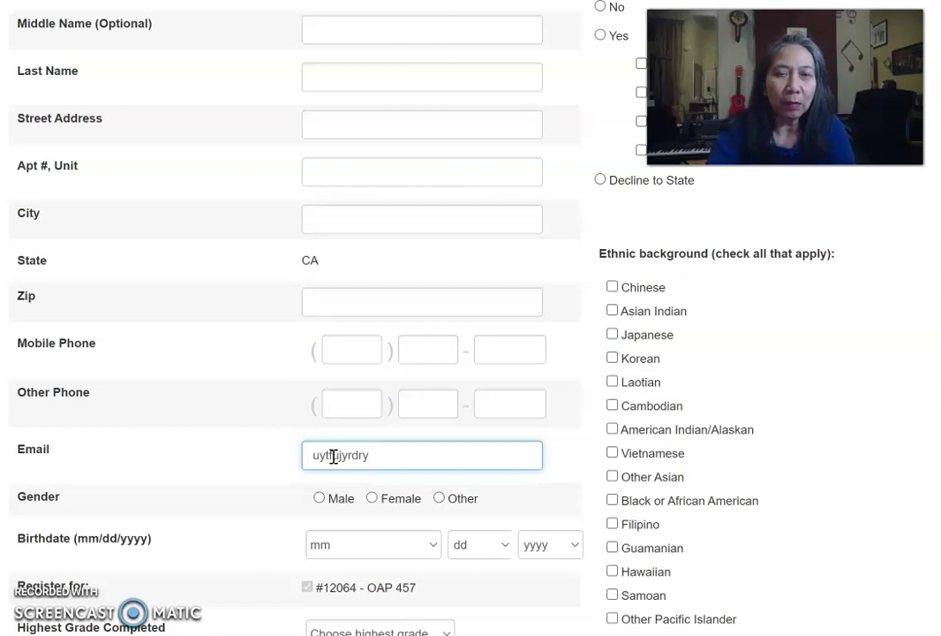
click(332, 452)
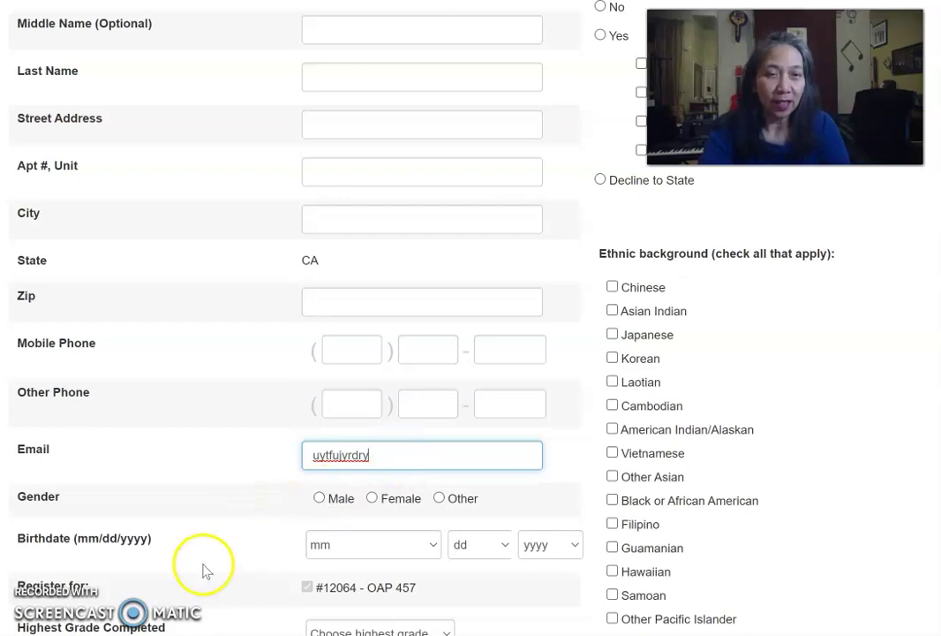
drag(387, 459, 305, 458)
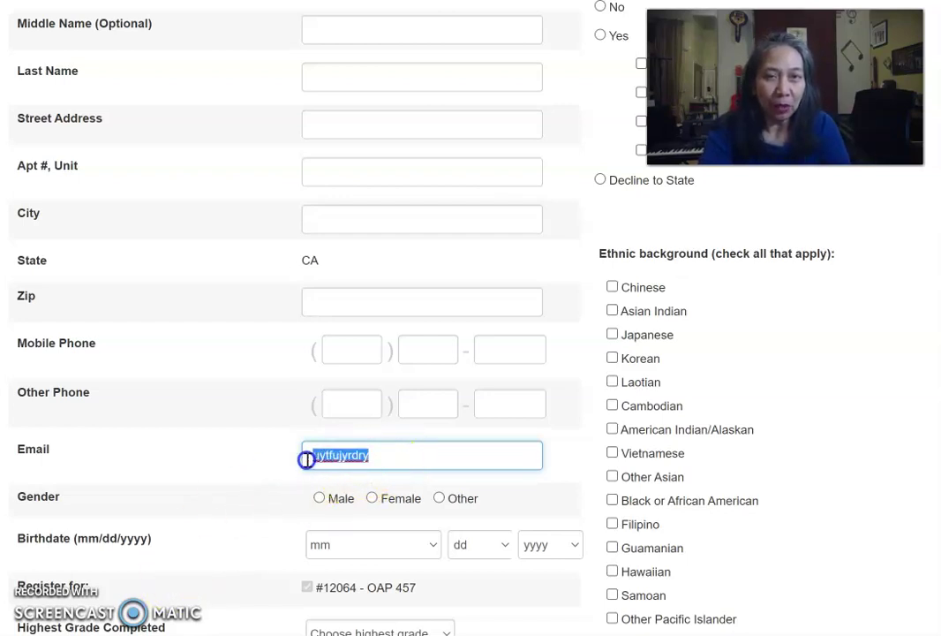
key(BackSpace)
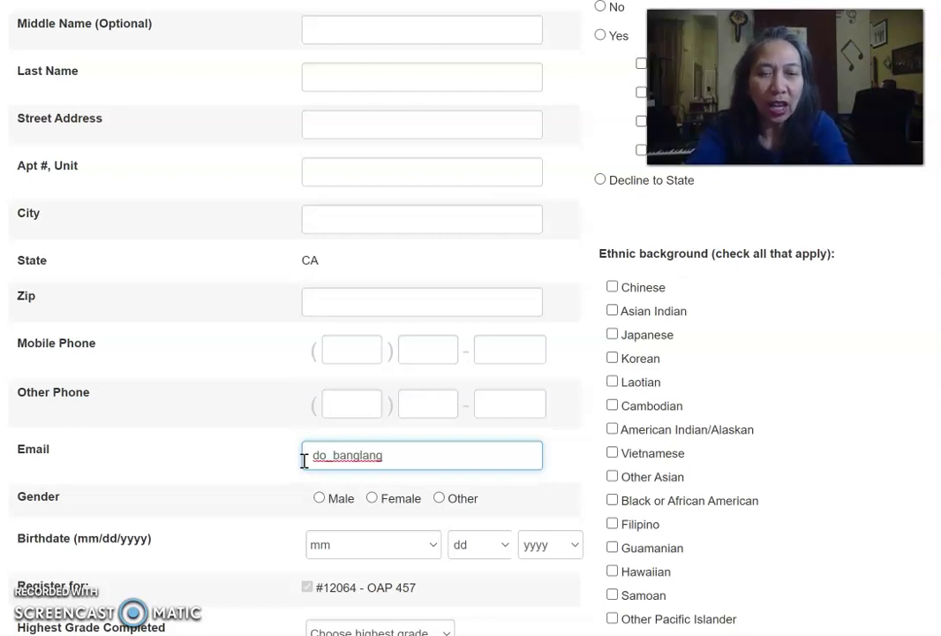
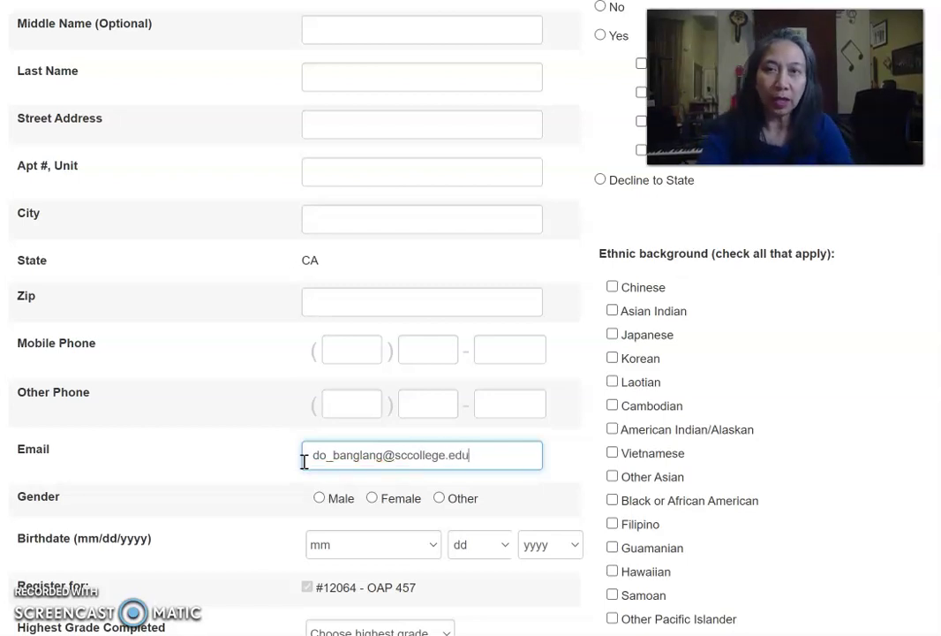
click(124, 565)
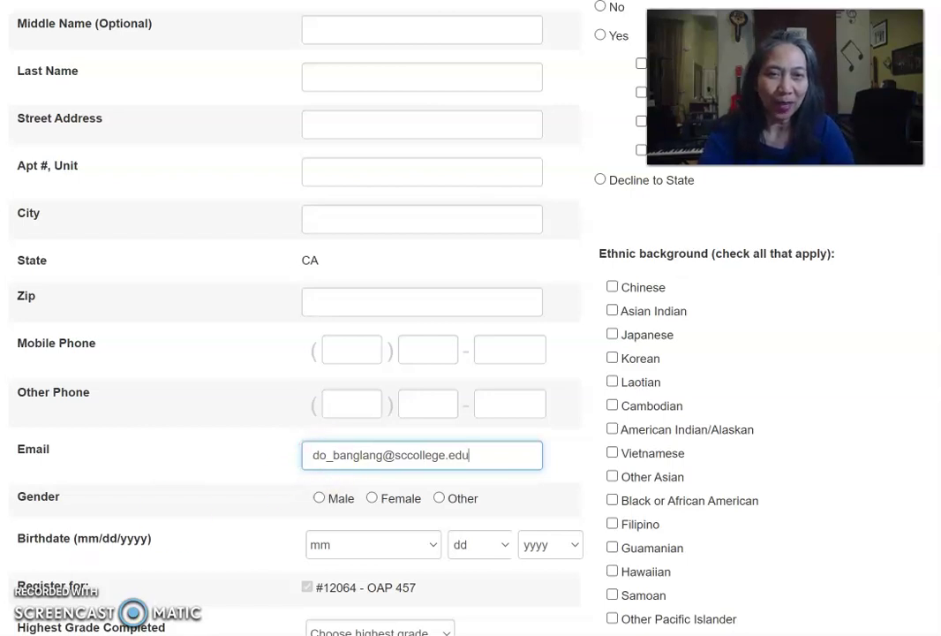